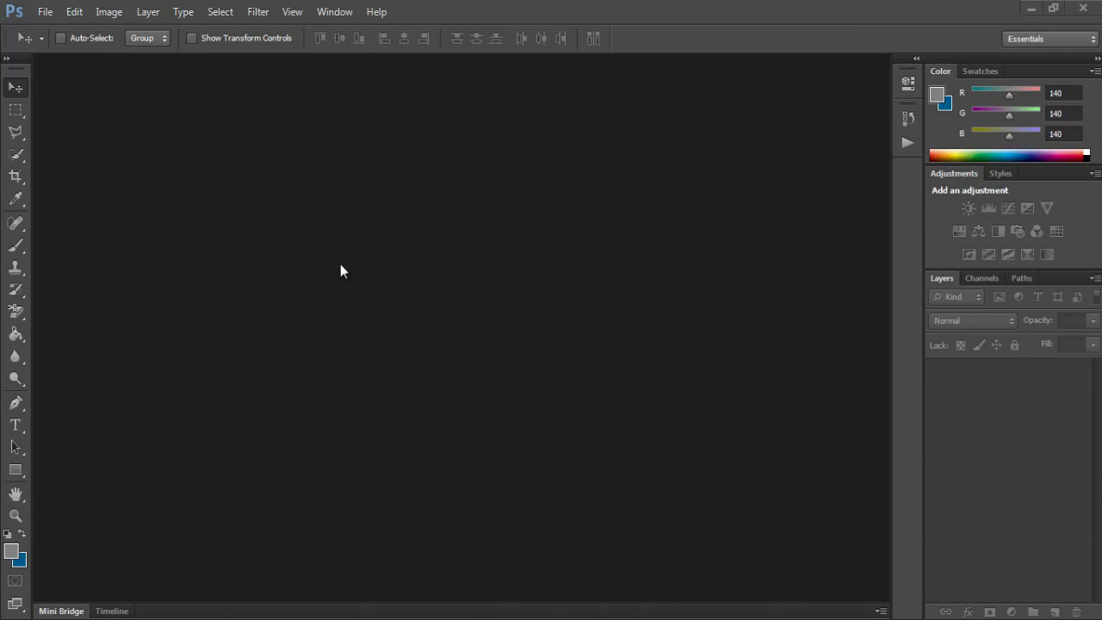
Step: Open 1.jpg, the airliner photo, from the Images folder
click(45, 12)
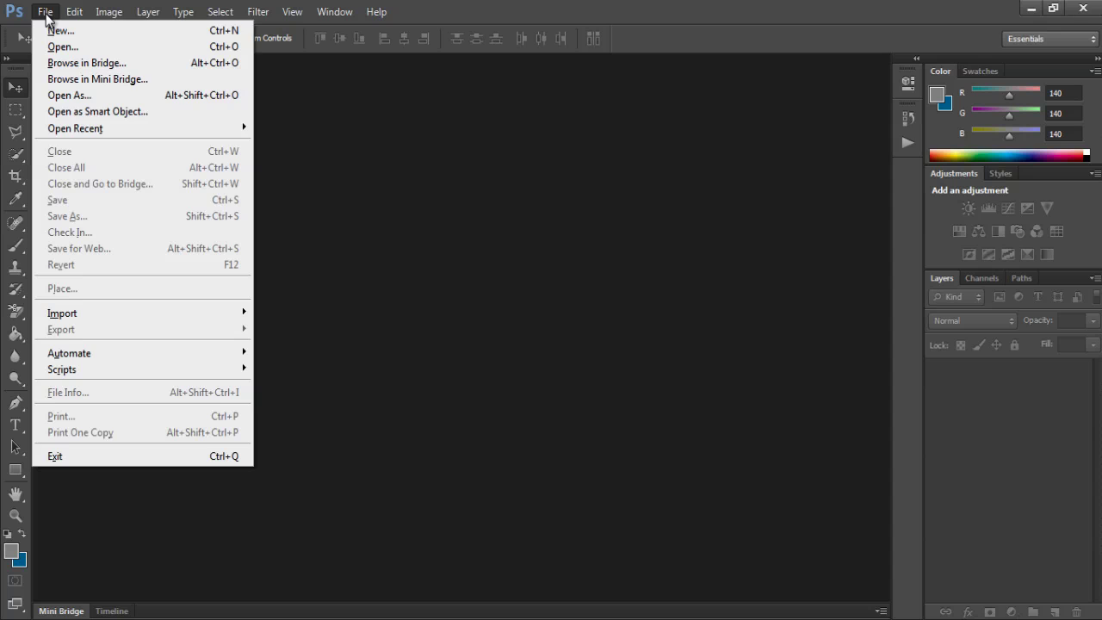
click(54, 44)
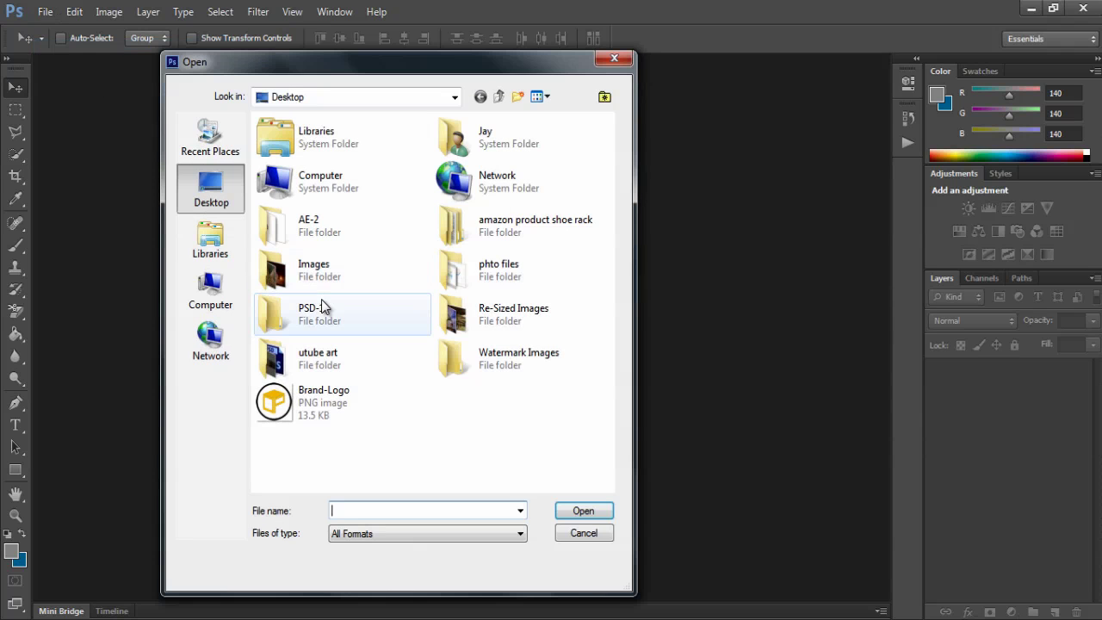
double_click(320, 275)
click(296, 183)
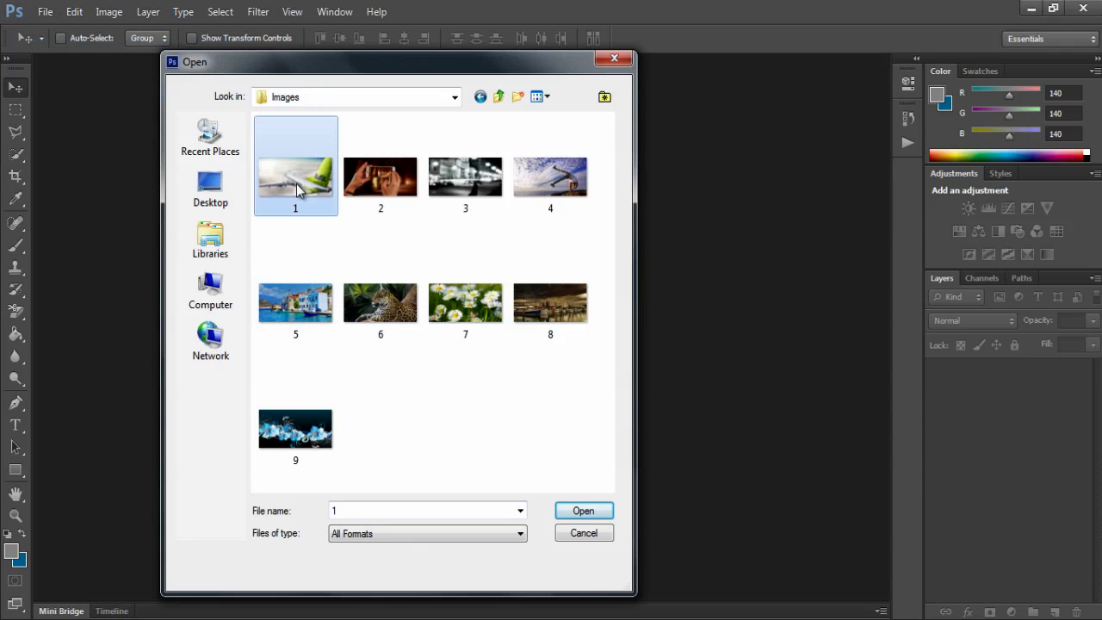
click(583, 513)
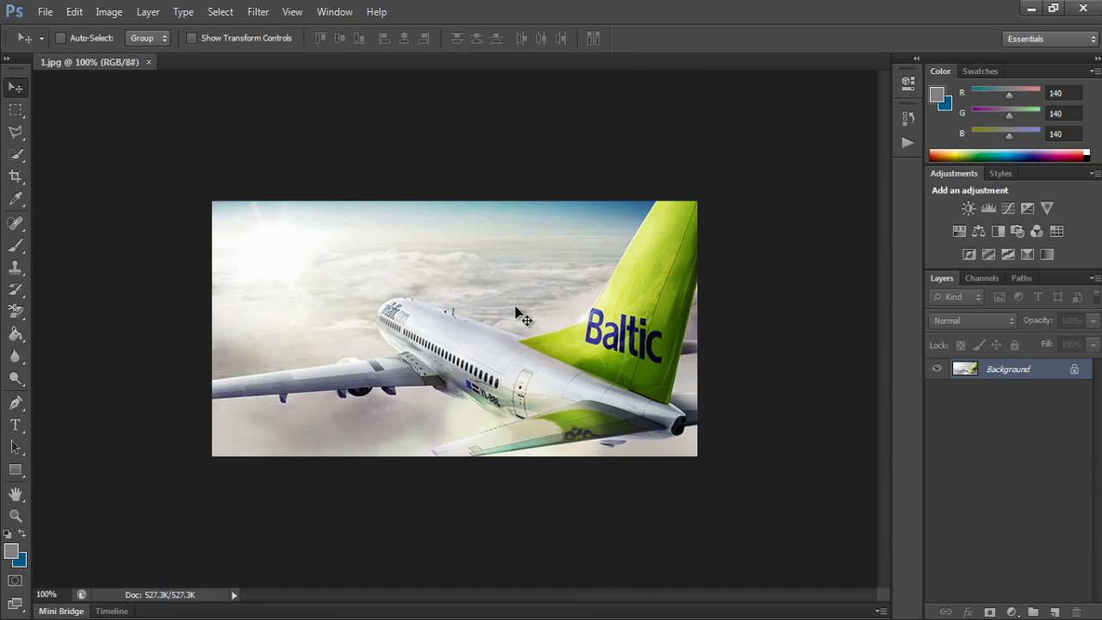
Step: Show the Actions panel and add a new action set named Watermark Images
click(319, 13)
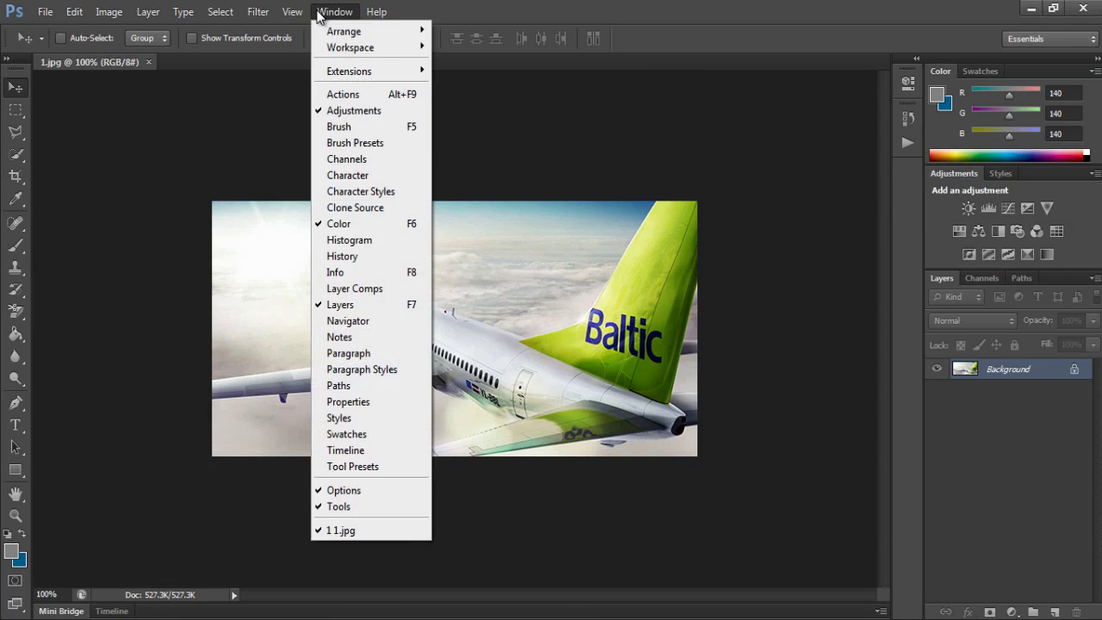
click(337, 96)
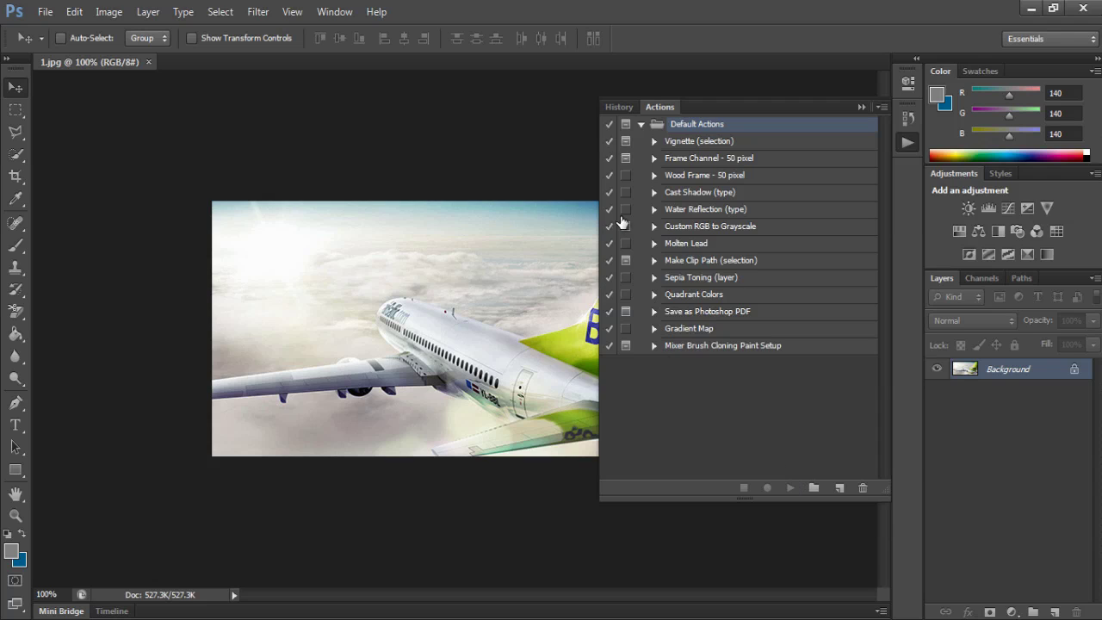
click(813, 490)
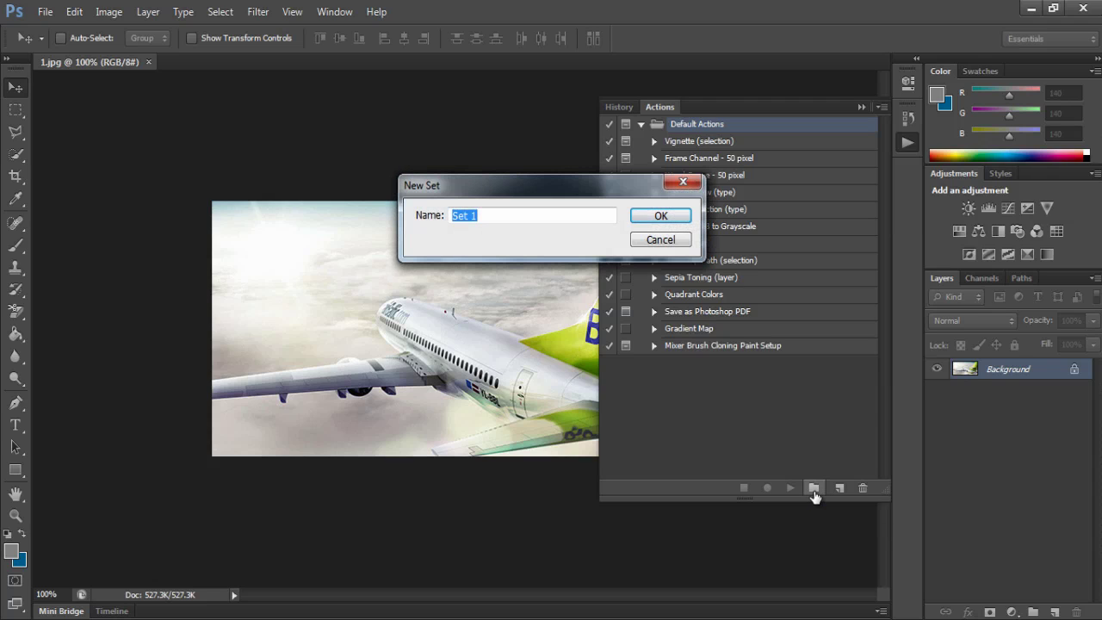
text(Watermark Images)
click(663, 217)
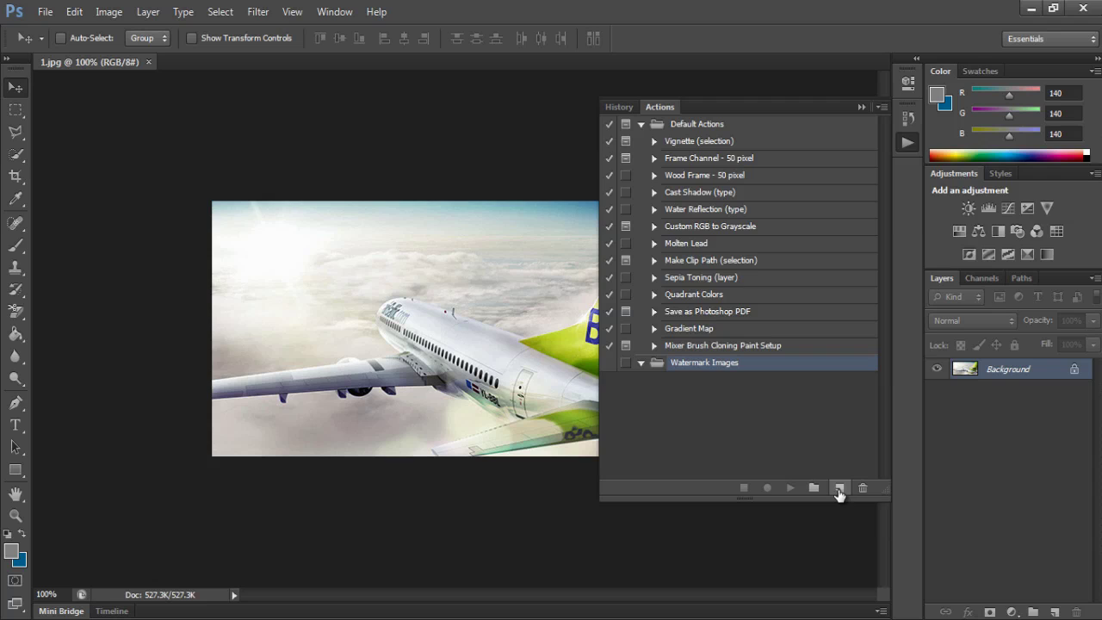
Step: Create an action named Brand in the Watermark Images set and start recording it
click(839, 488)
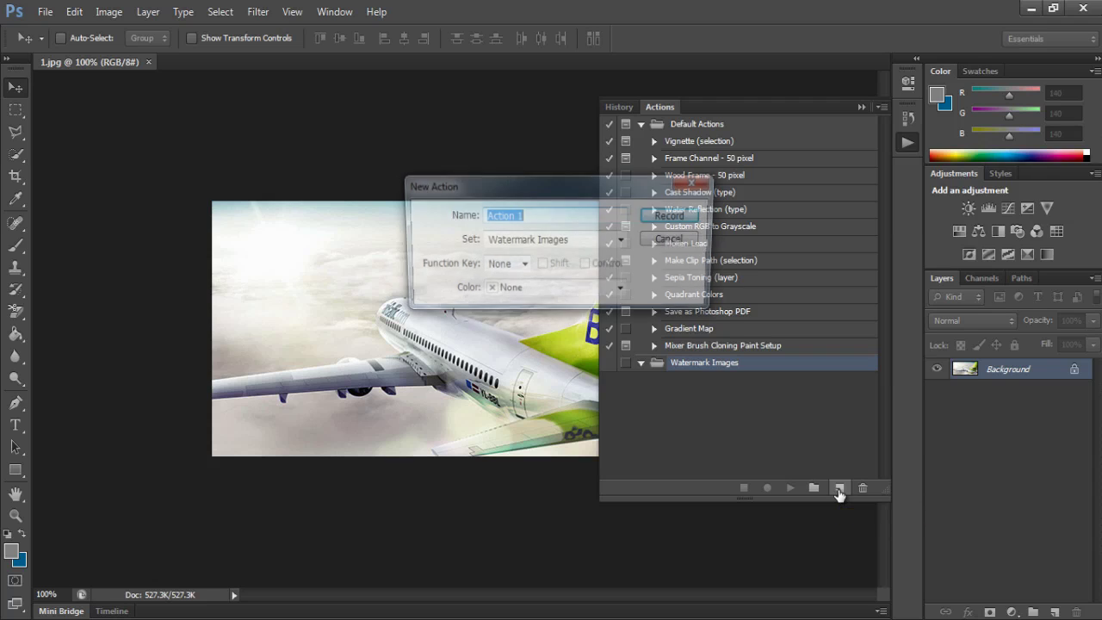
text(Brand)
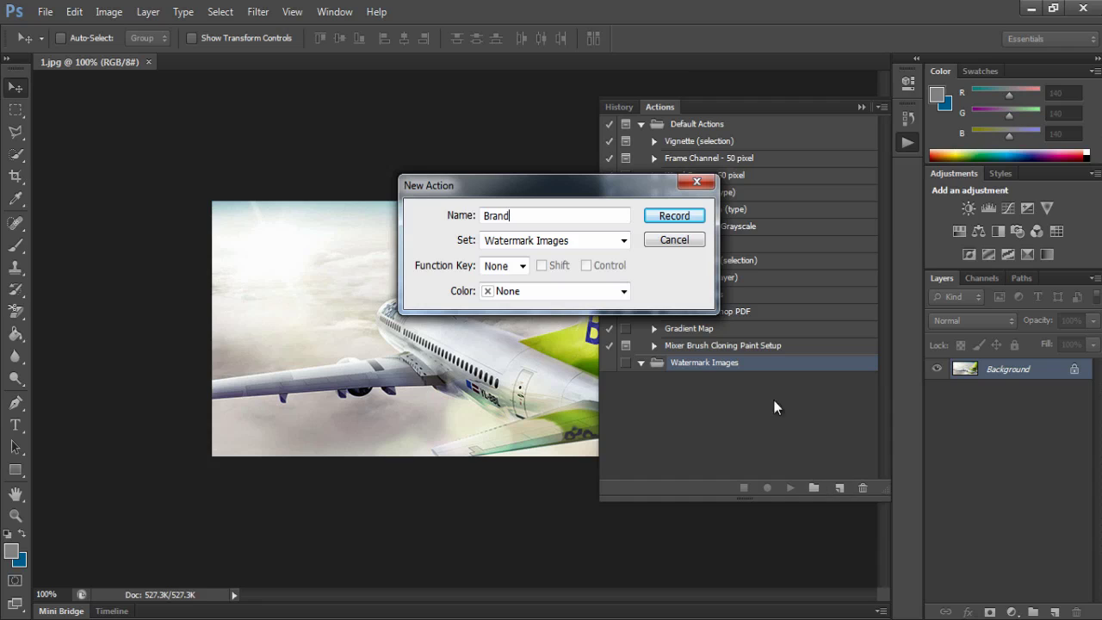
click(671, 217)
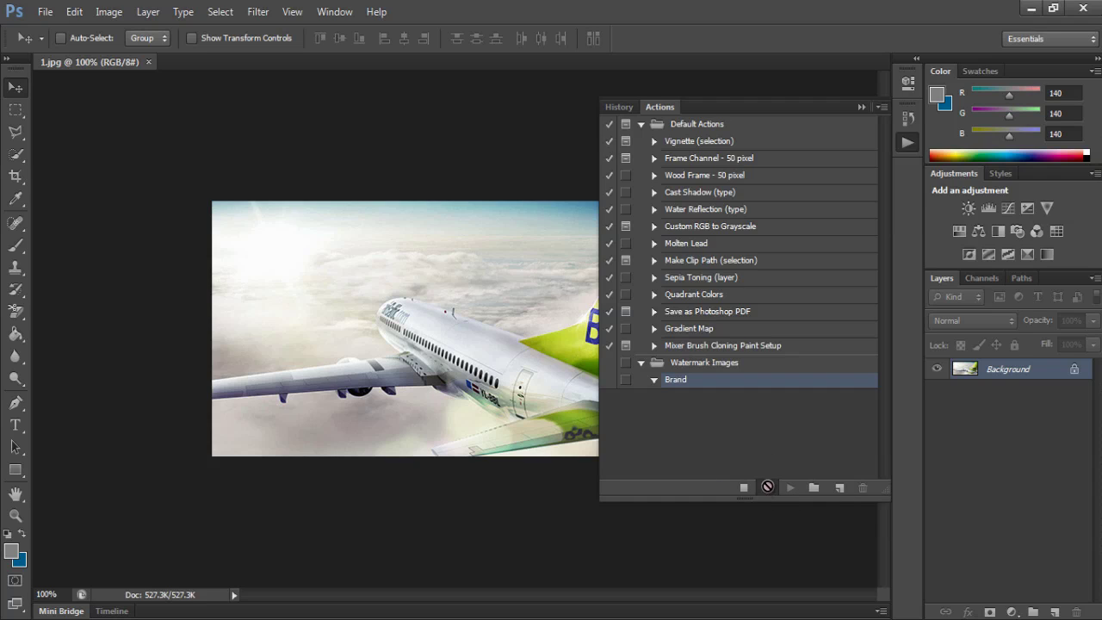
Step: Place Brand-Logo from the Desktop, scaled to about 51%, at the image's top right
click(54, 15)
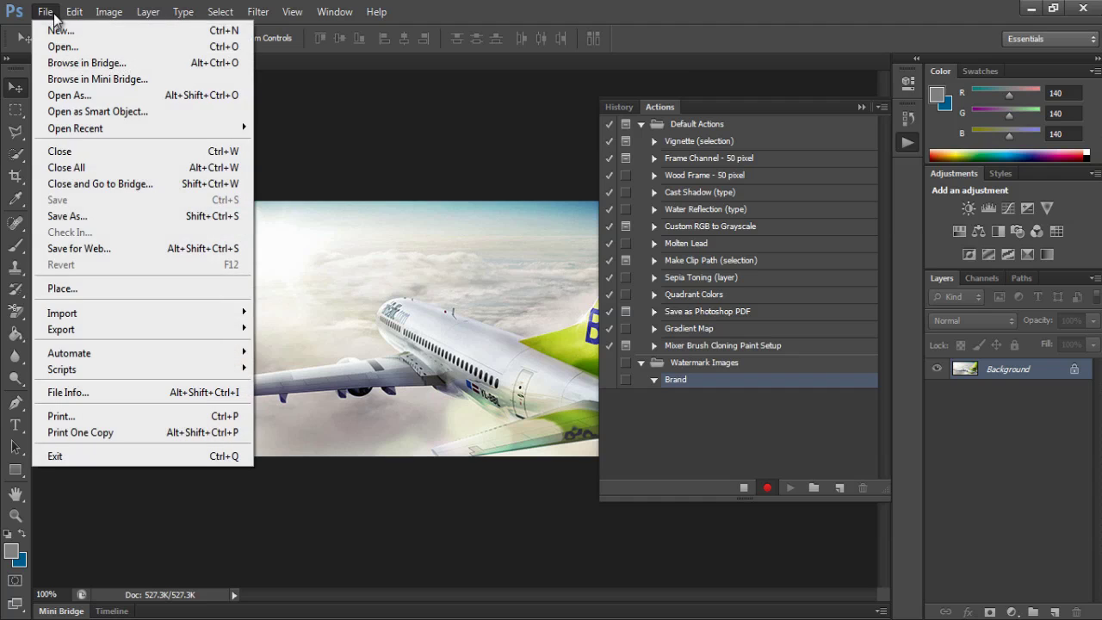
click(92, 290)
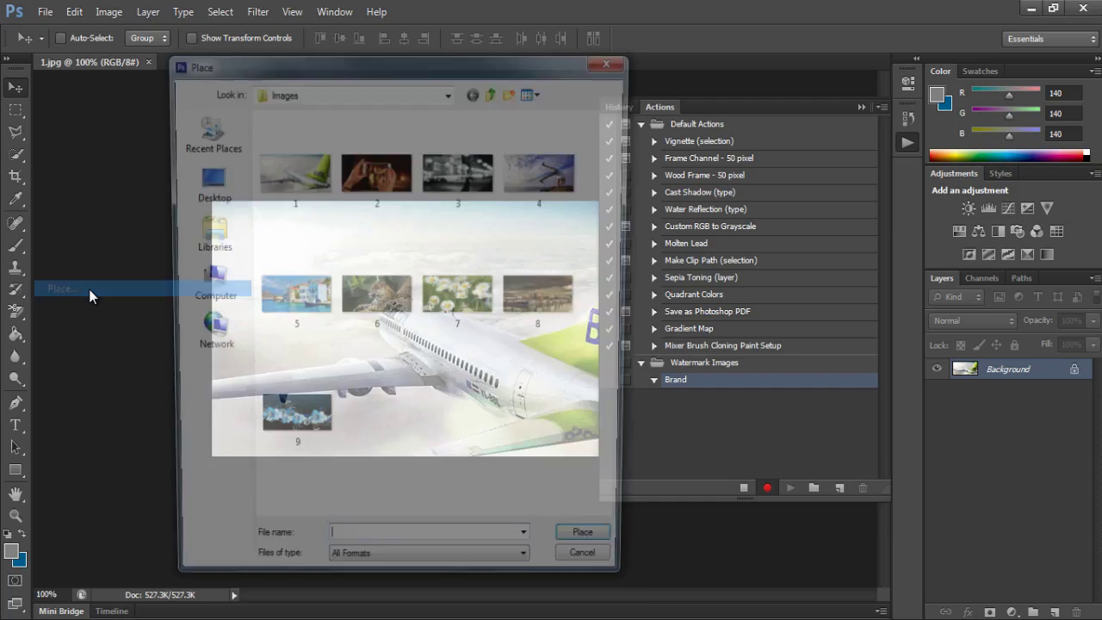
click(197, 200)
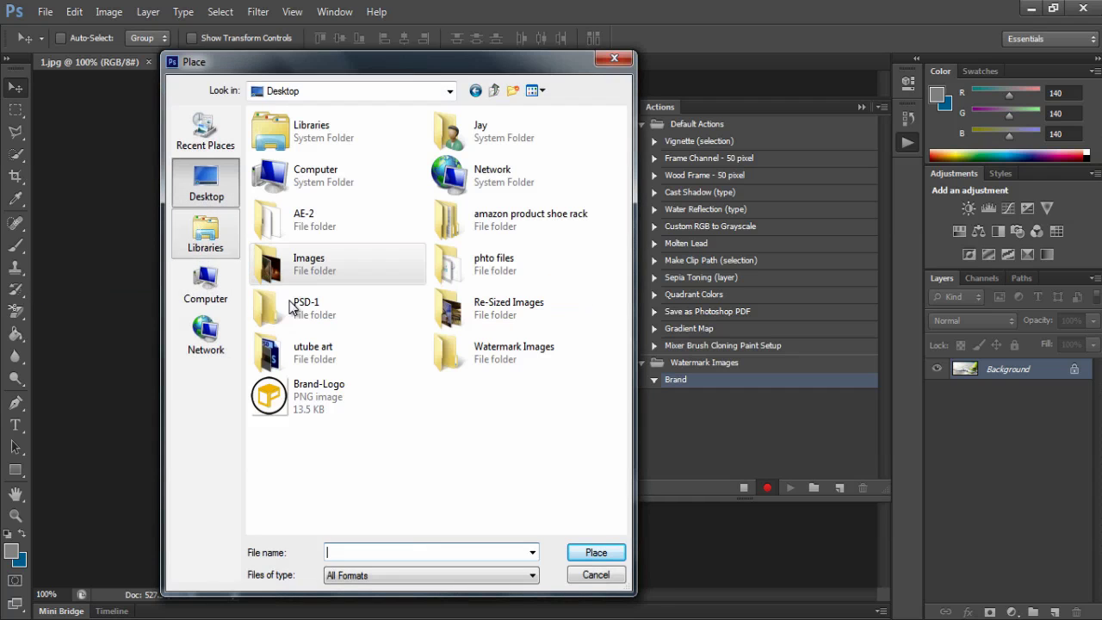
click(297, 401)
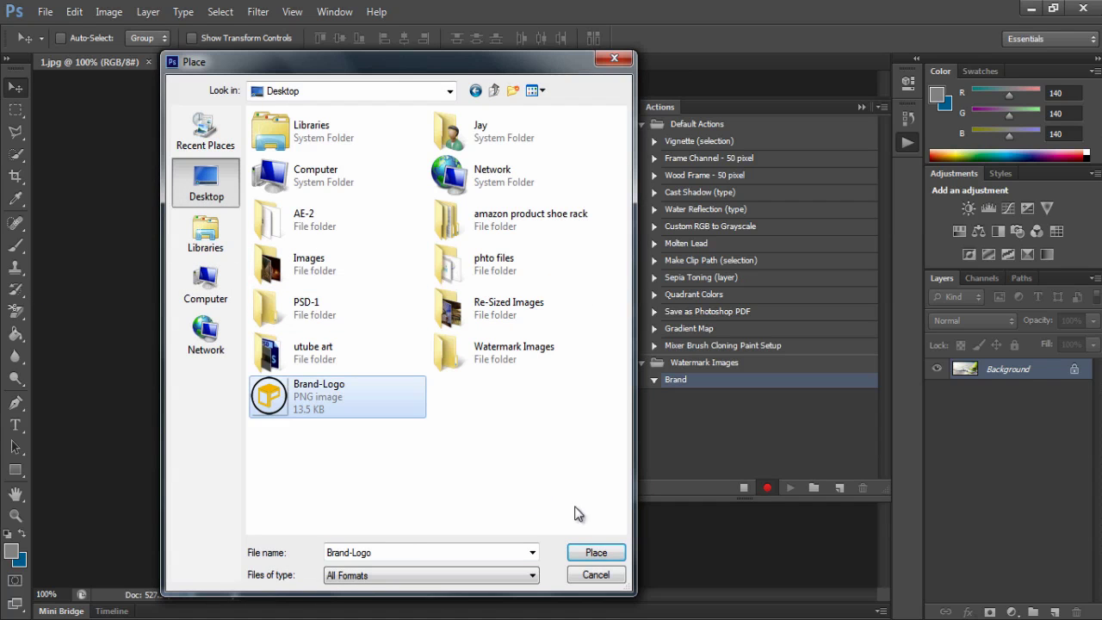
click(596, 553)
drag(838, 107, 826, 296)
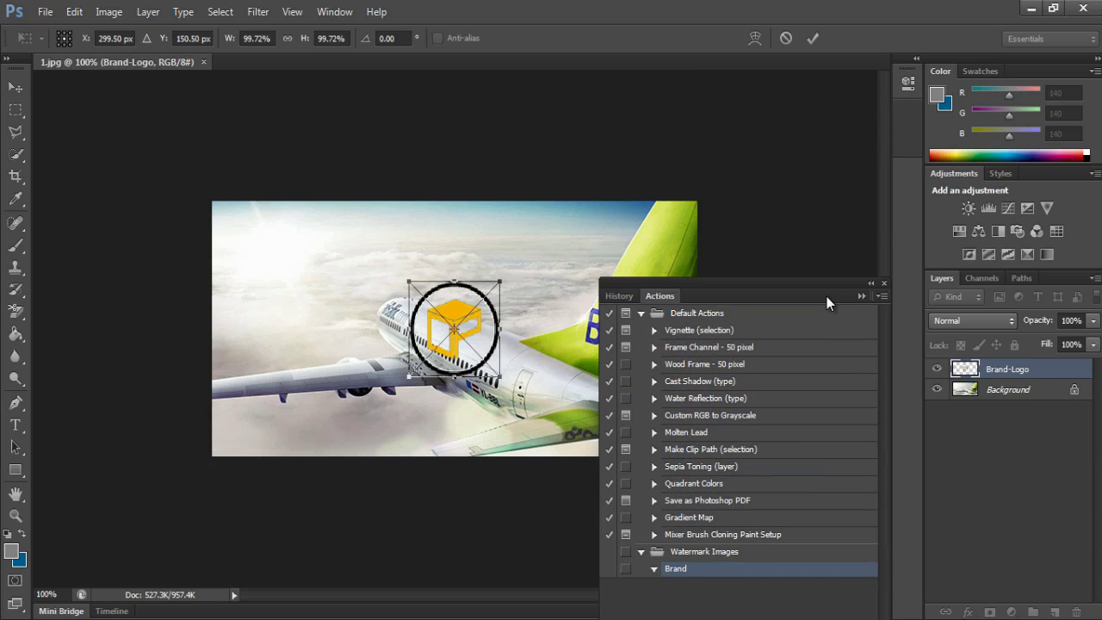
mouse_move(499, 282)
mouse_down()
mouse_move(455, 329)
mouse_move(618, 252)
mouse_move(659, 251)
mouse_up()
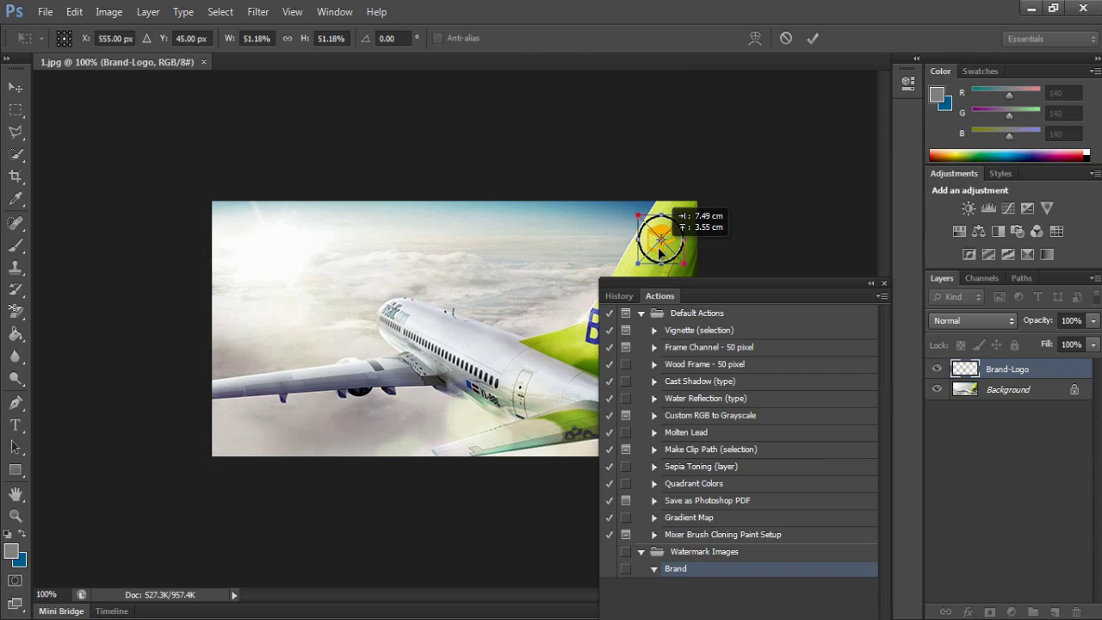
key(Return)
drag(818, 284, 809, 105)
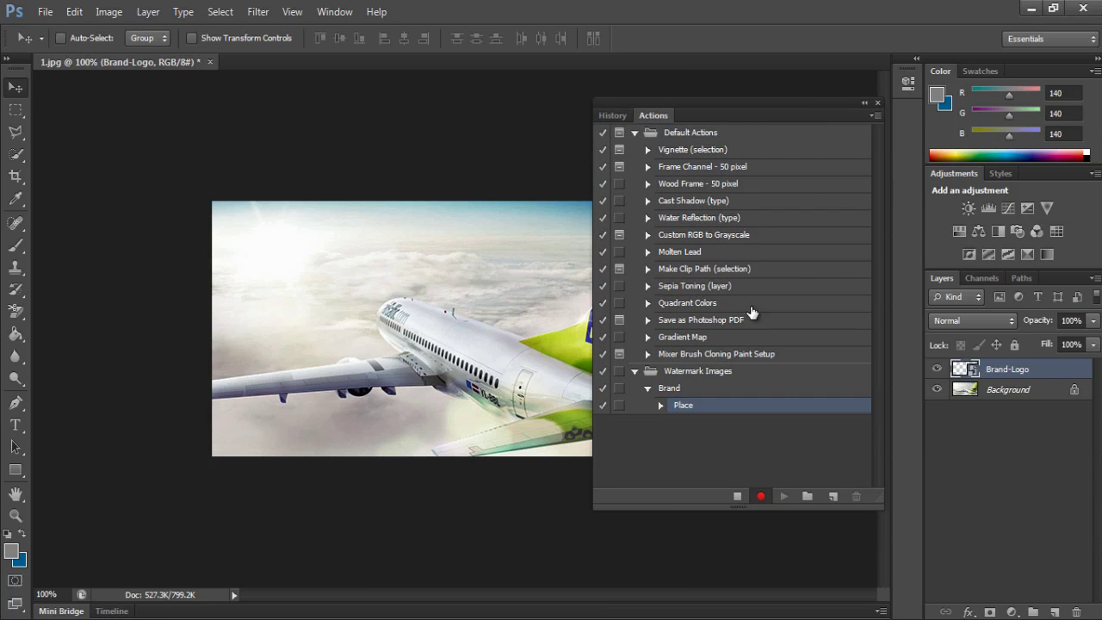
Step: Save the branded image to the Desktop as img1.jpg at maximum JPEG quality
click(50, 15)
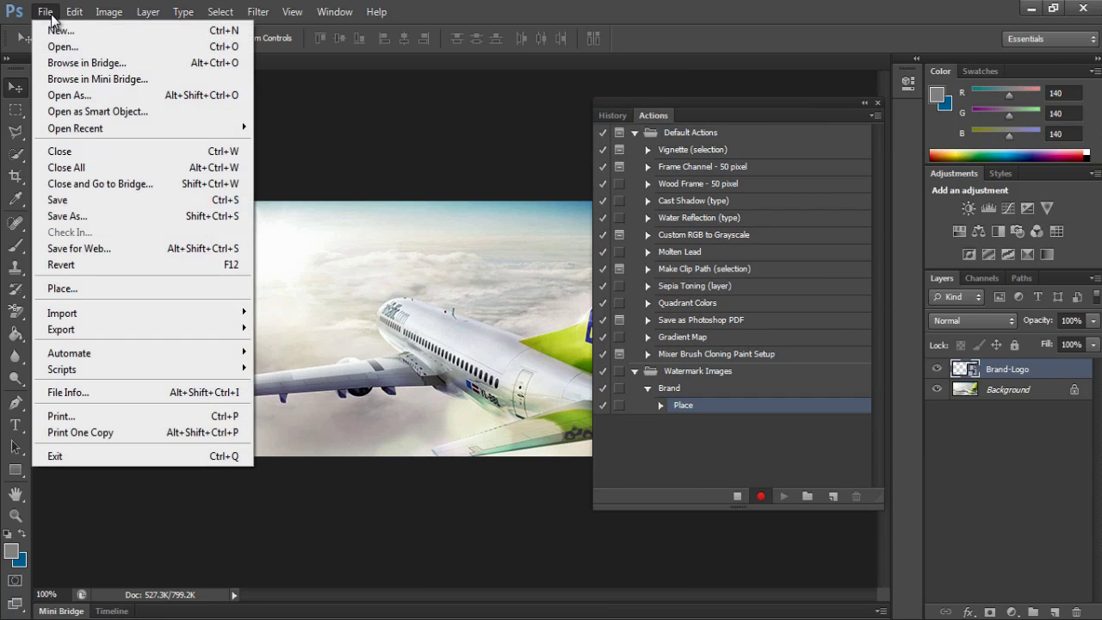
click(68, 217)
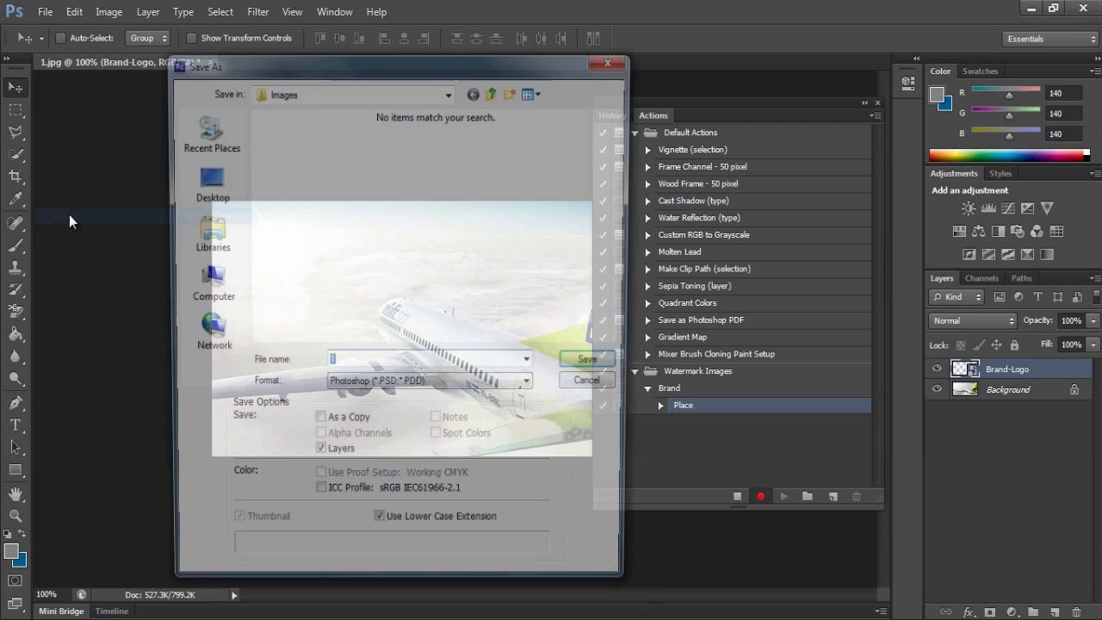
click(366, 388)
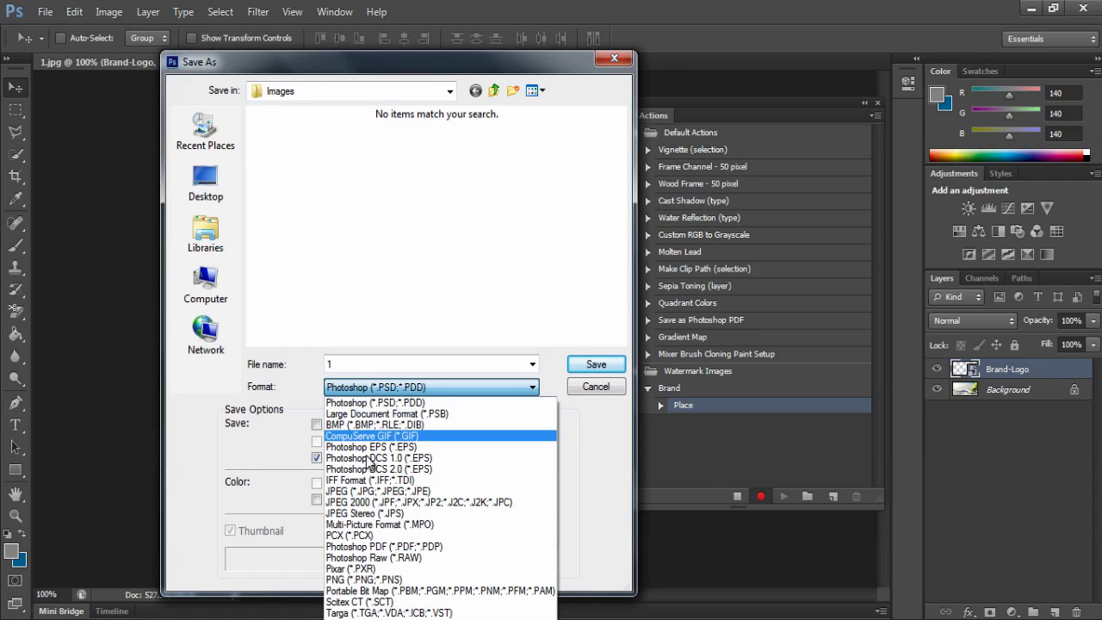
click(375, 490)
click(206, 181)
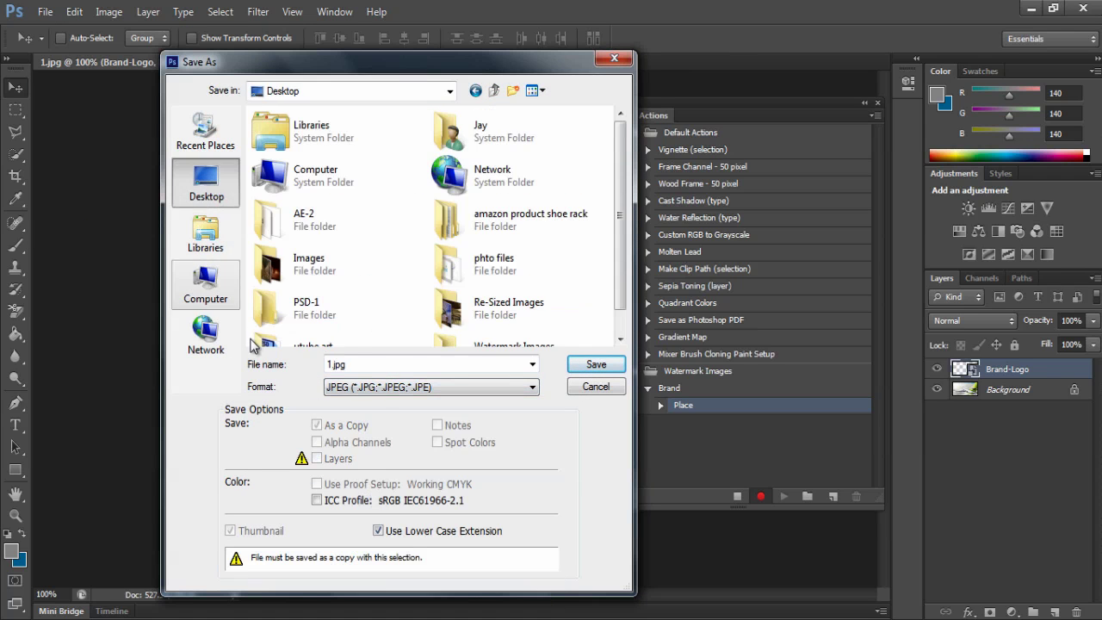
click(327, 365)
text(fi)
text(g)
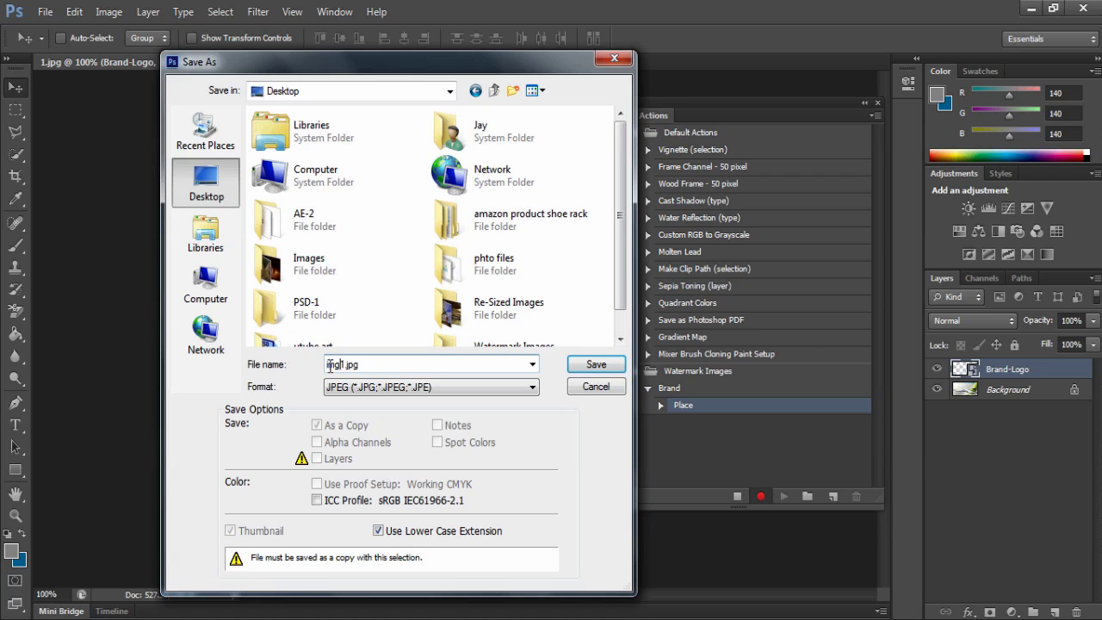
click(596, 371)
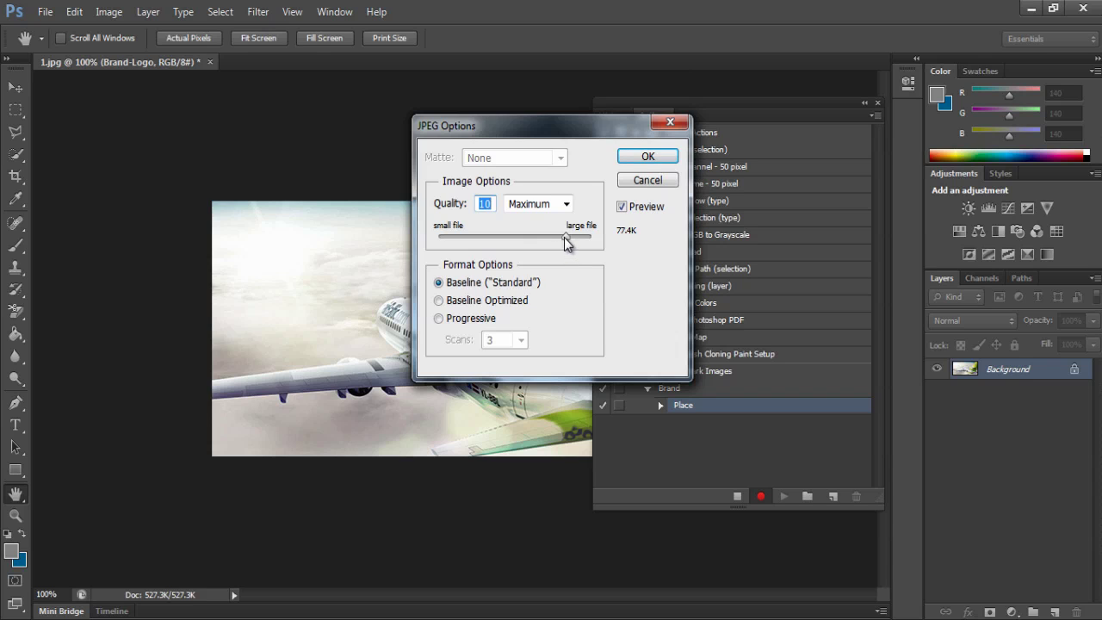
click(651, 157)
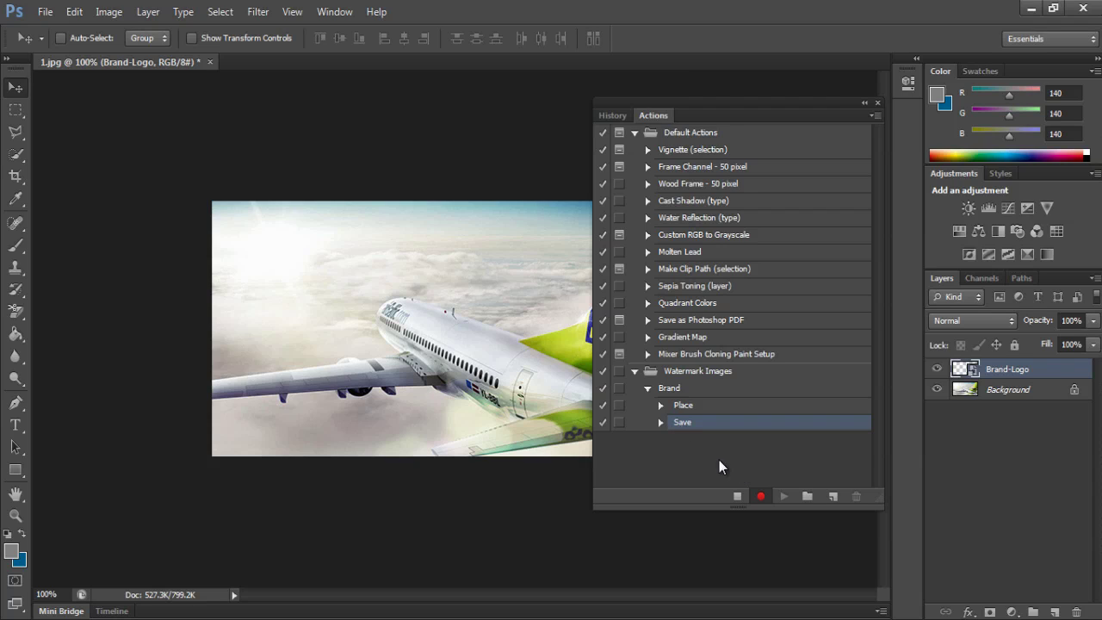
Step: Stop recording the Brand action and close the Actions panel
click(737, 497)
click(737, 497)
click(876, 108)
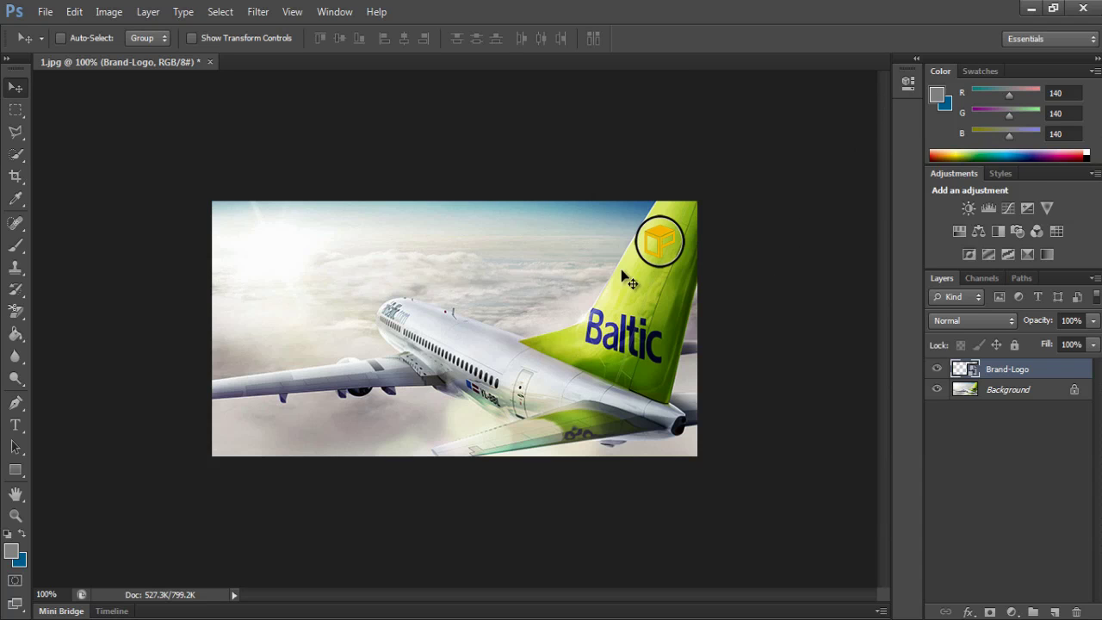
click(44, 12)
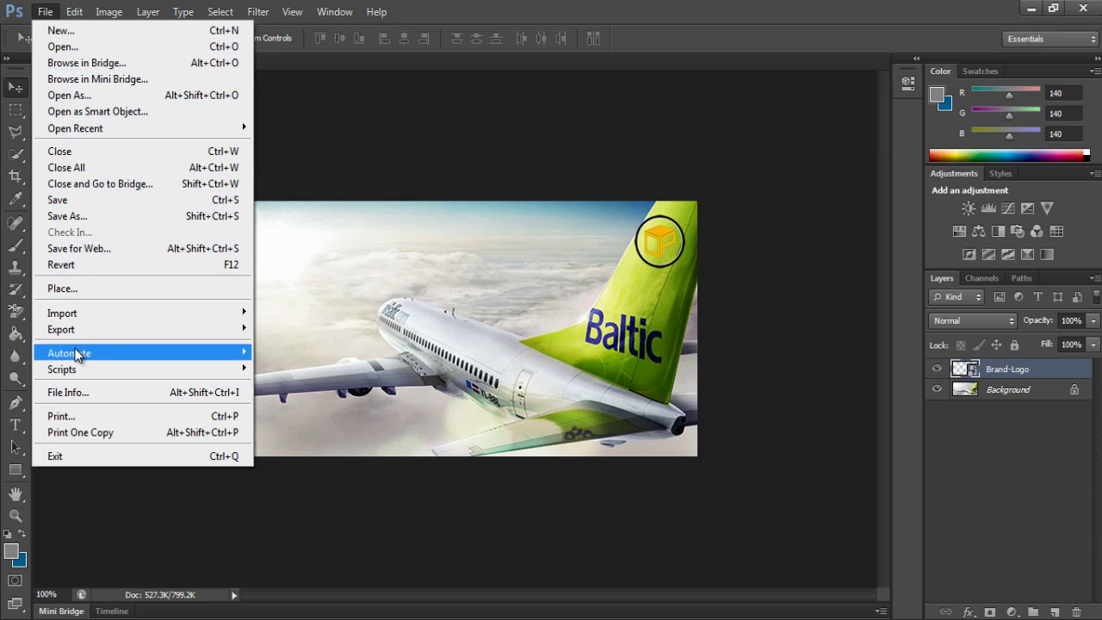
mouse_move(69, 353)
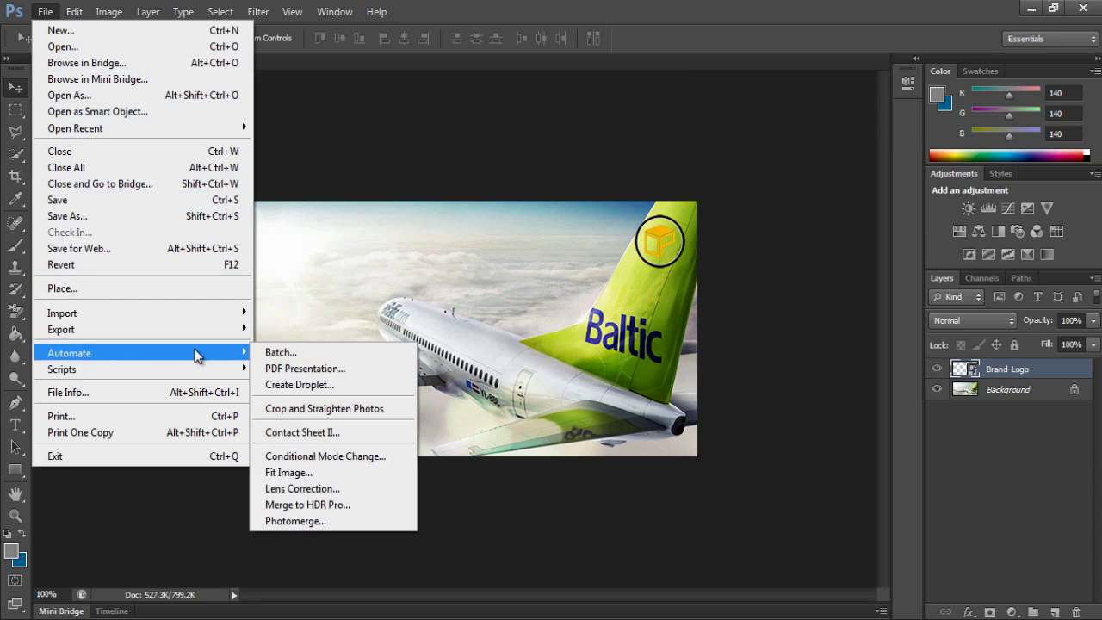
Step: Open Batch and set it to play the Brand action with Folder as the source
click(292, 356)
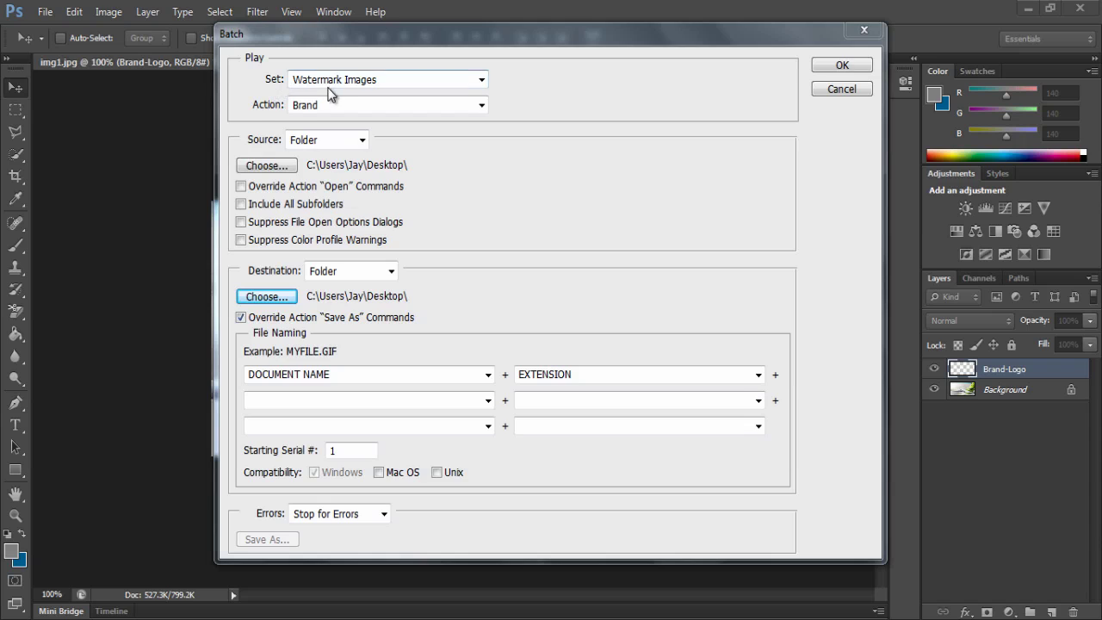
click(484, 104)
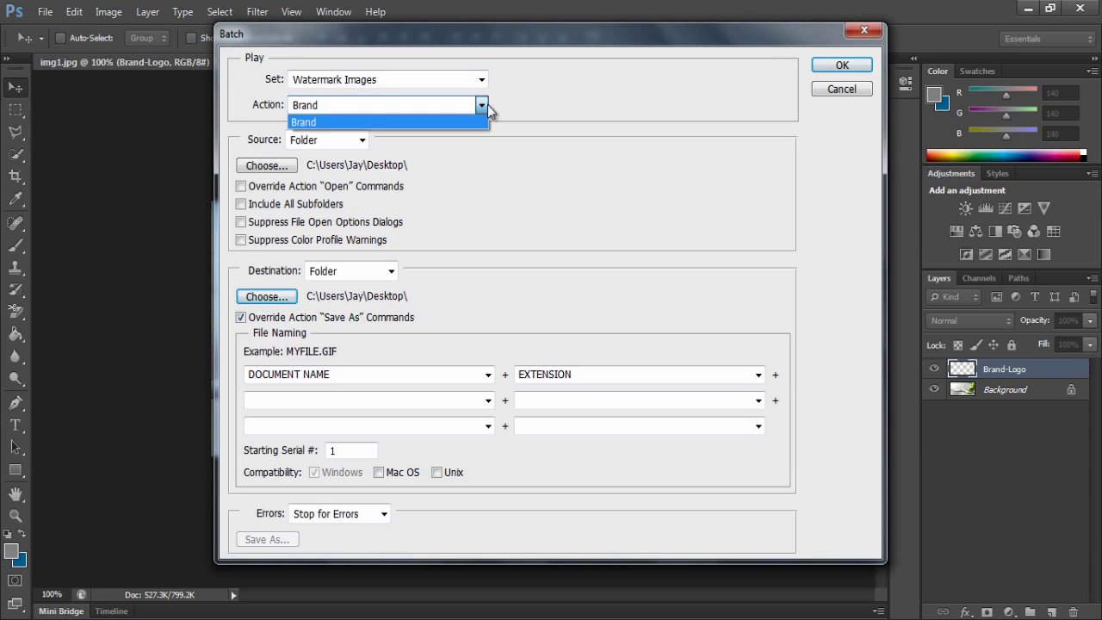
click(401, 122)
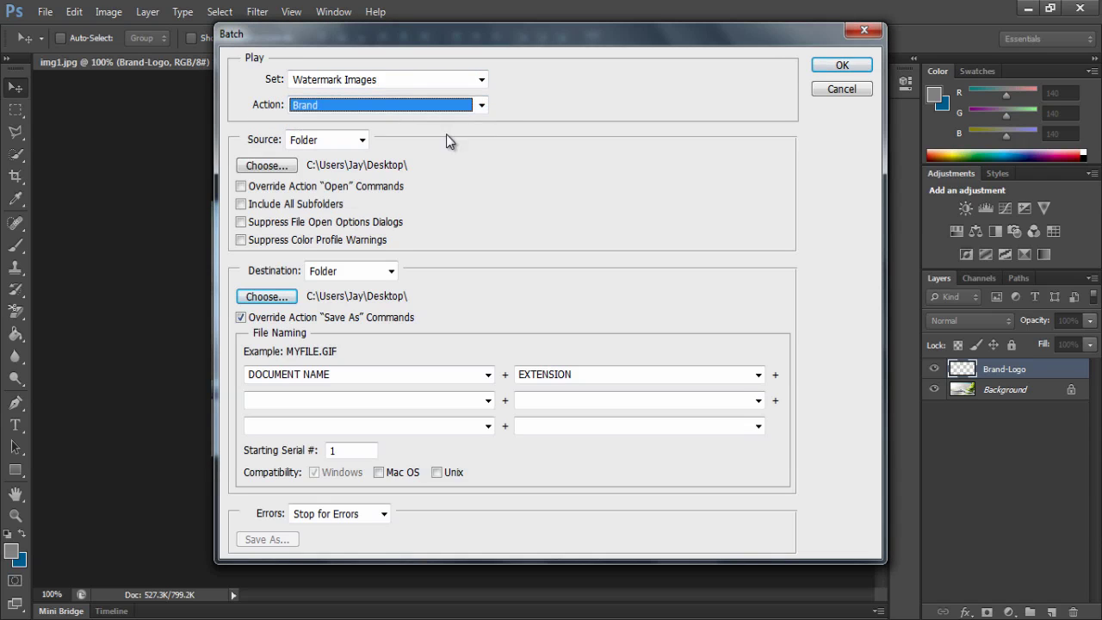
click(361, 145)
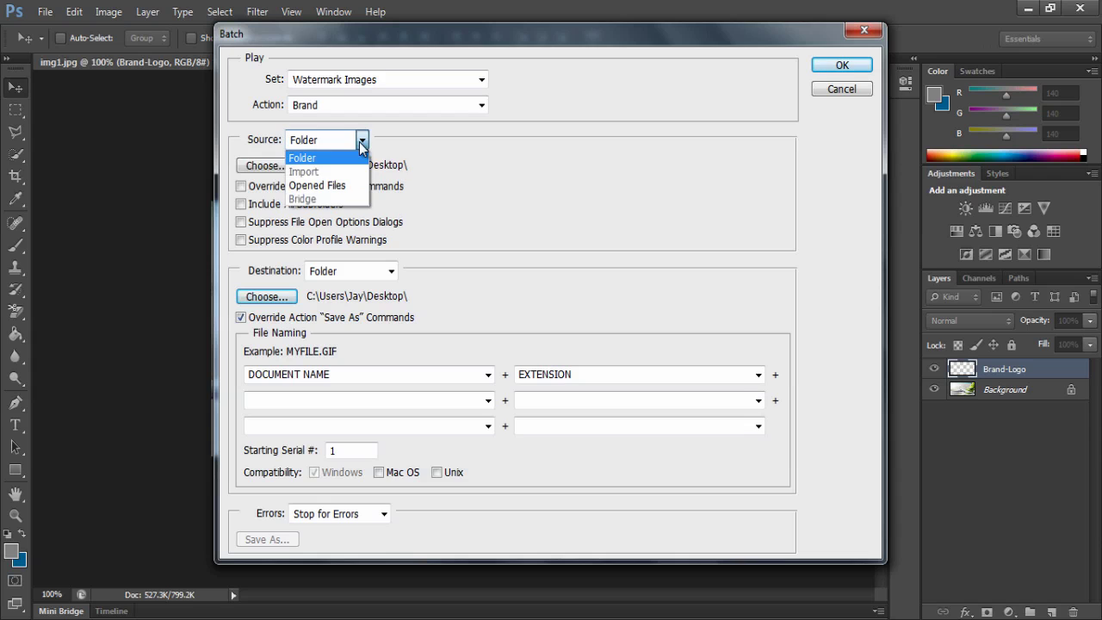
click(314, 158)
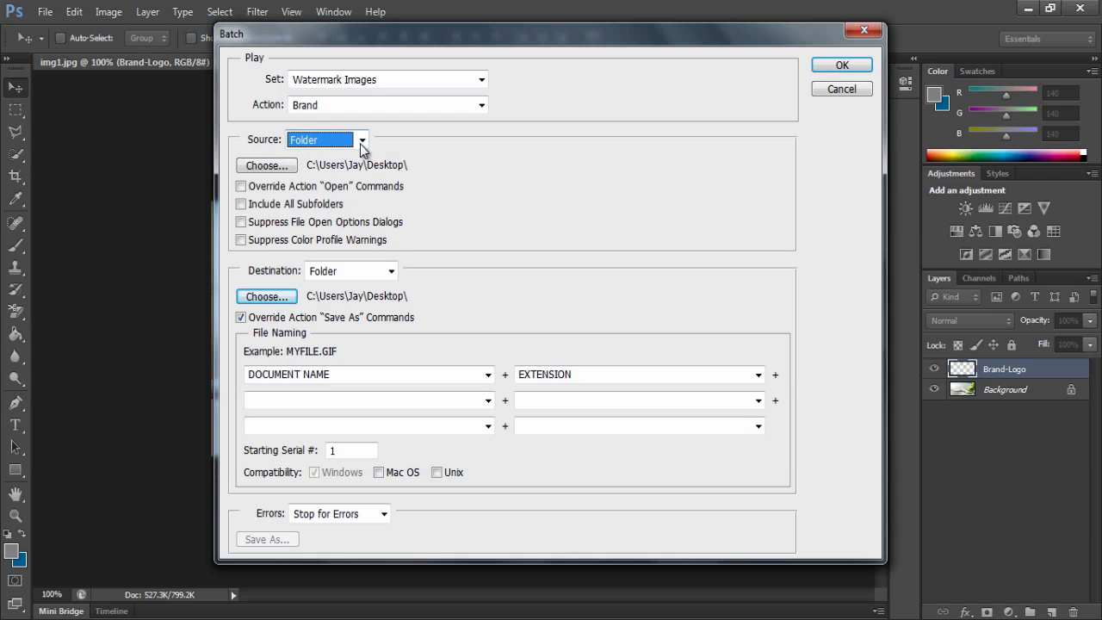
Step: Choose Desktop\Images as the batch source folder
click(279, 170)
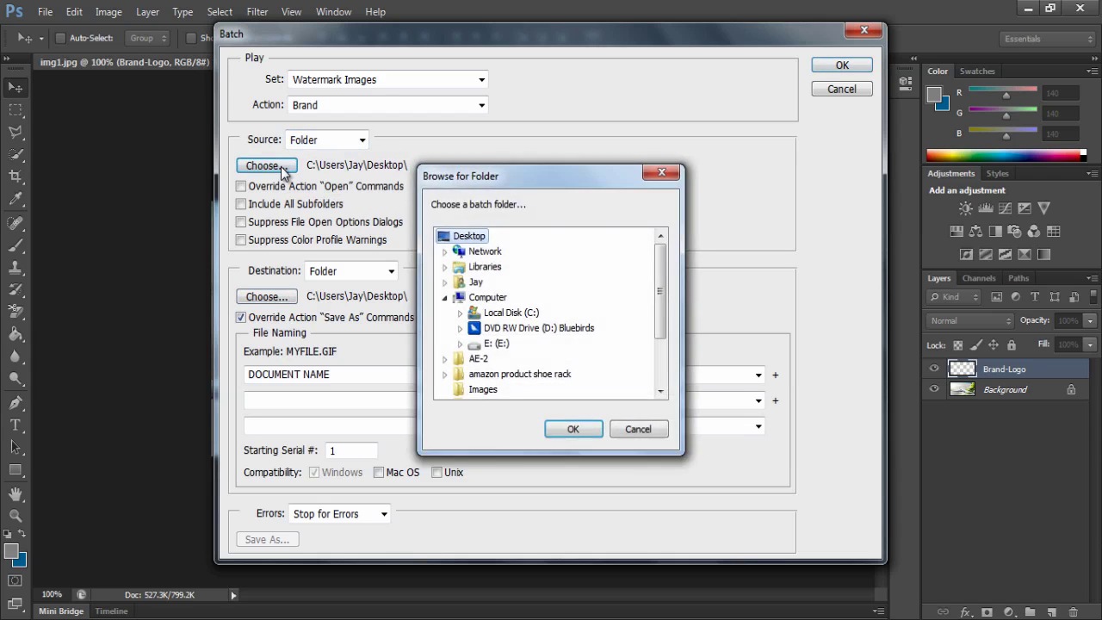
drag(661, 263, 661, 303)
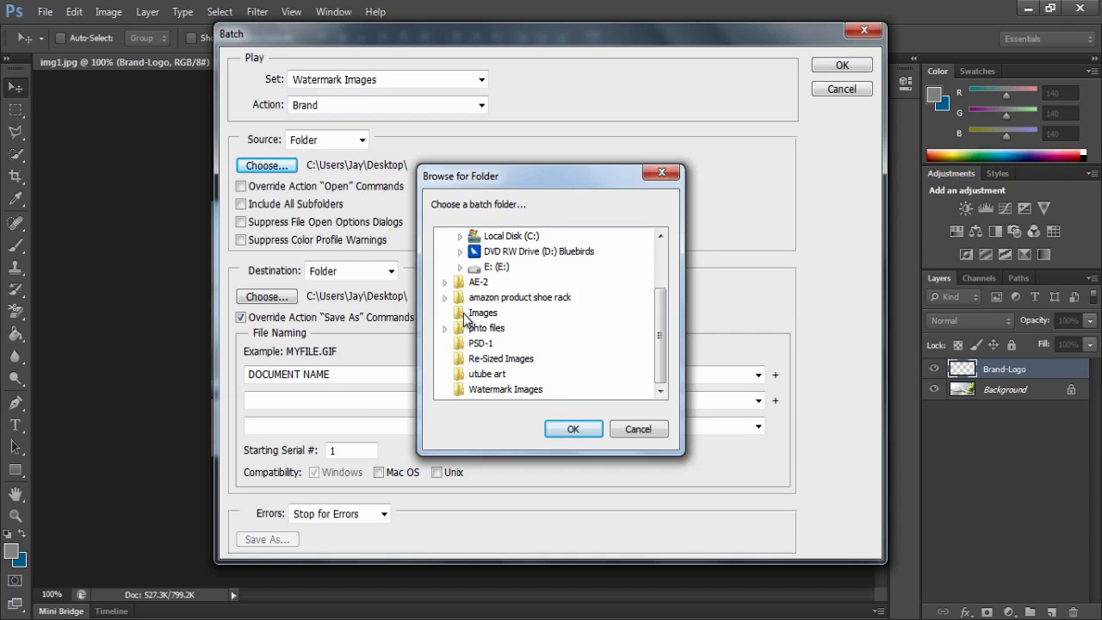
click(465, 315)
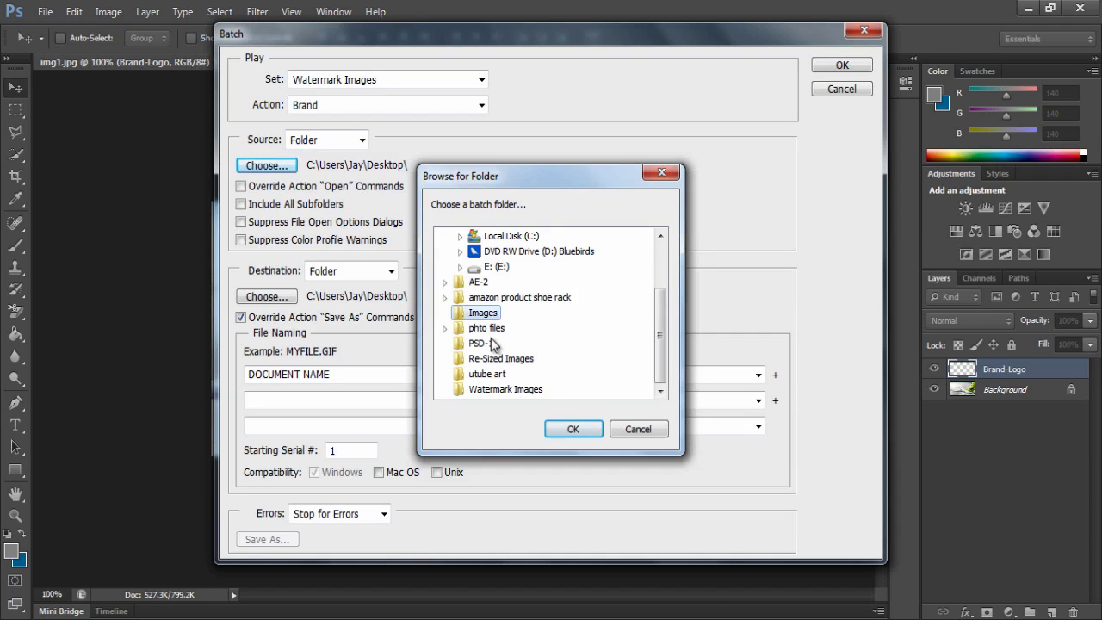
click(573, 431)
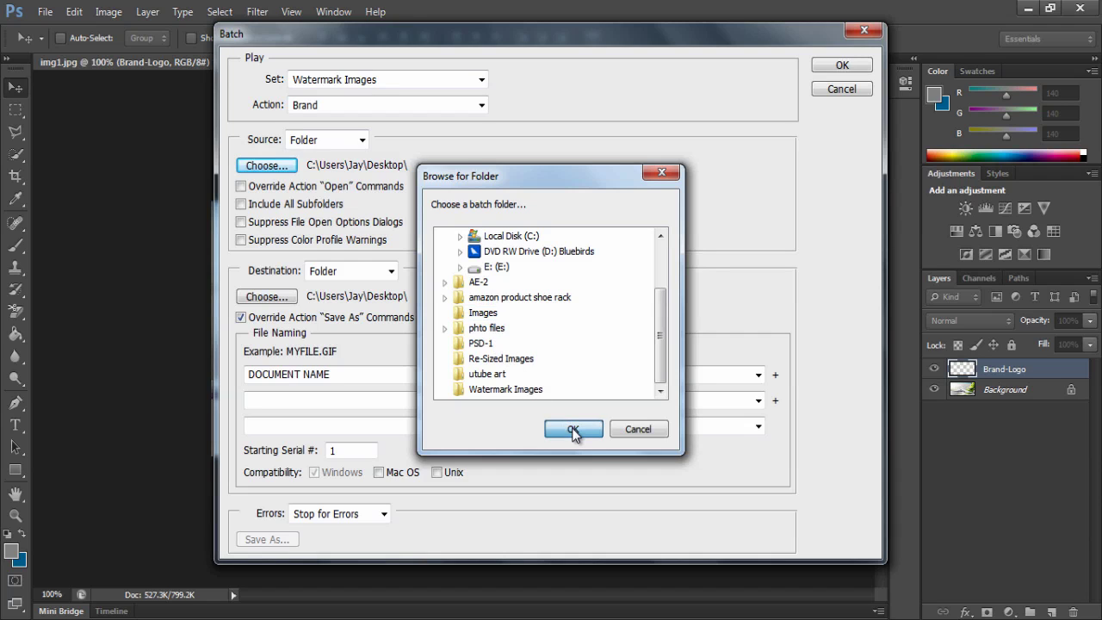
click(574, 428)
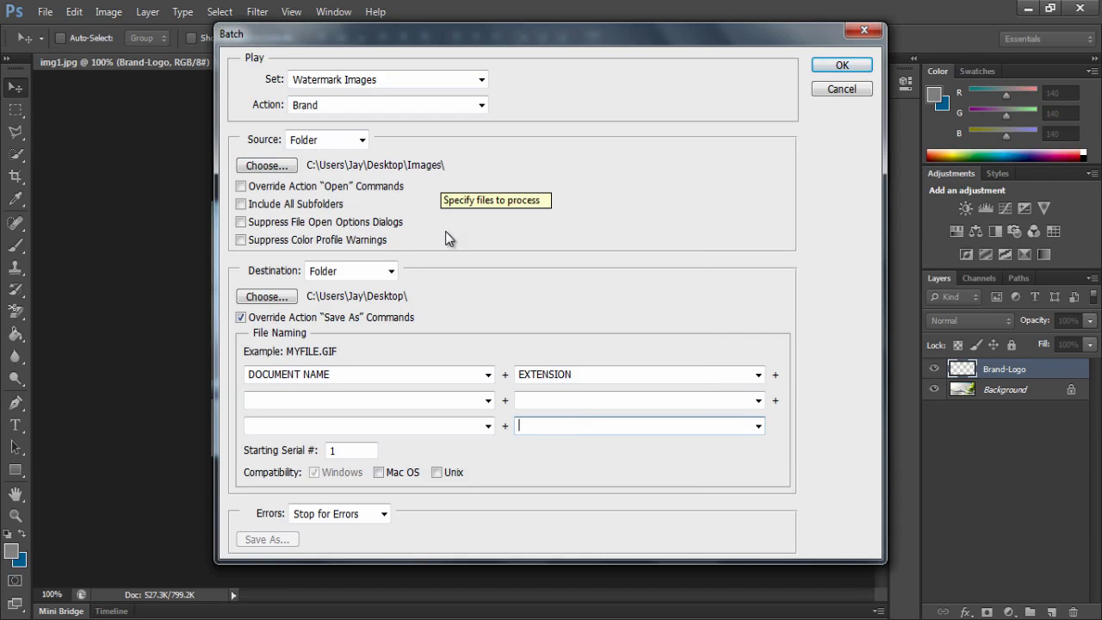
Step: Tick Suppress File Open Options Dialogs and Suppress Color Profile Warnings
click(242, 223)
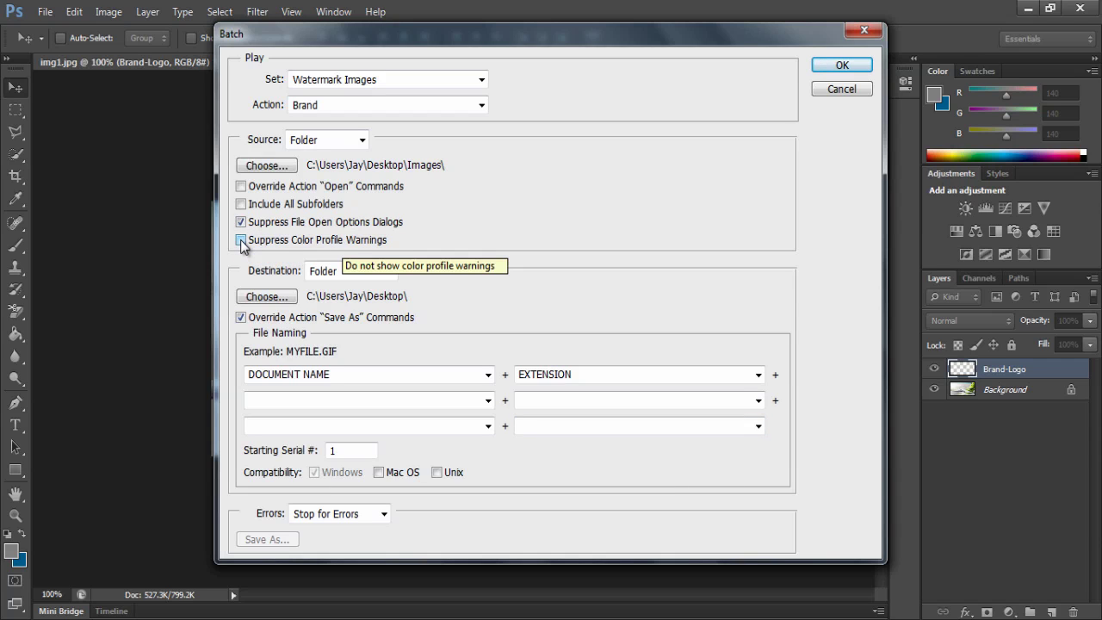
click(242, 241)
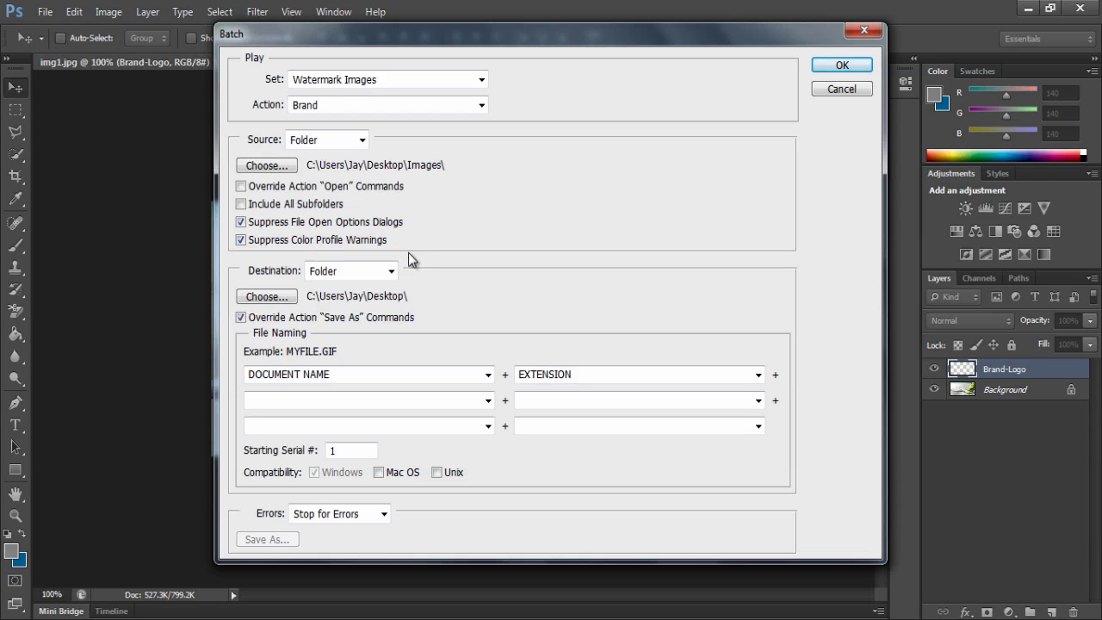
Step: Choose the Desktop's Watermark Images folder as the batch destination
click(275, 301)
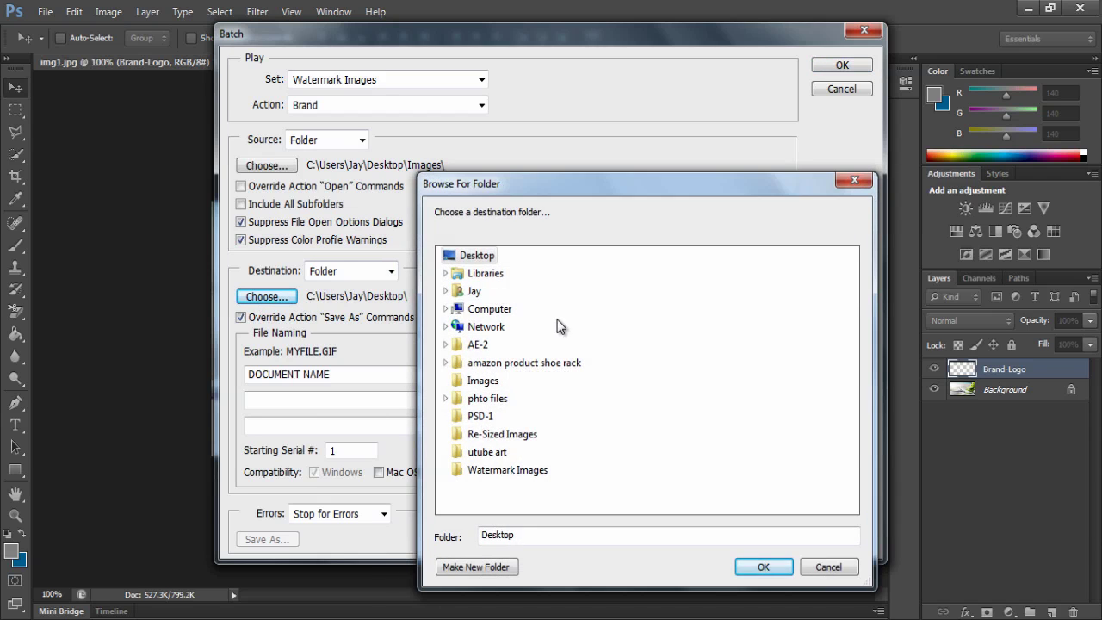
click(469, 473)
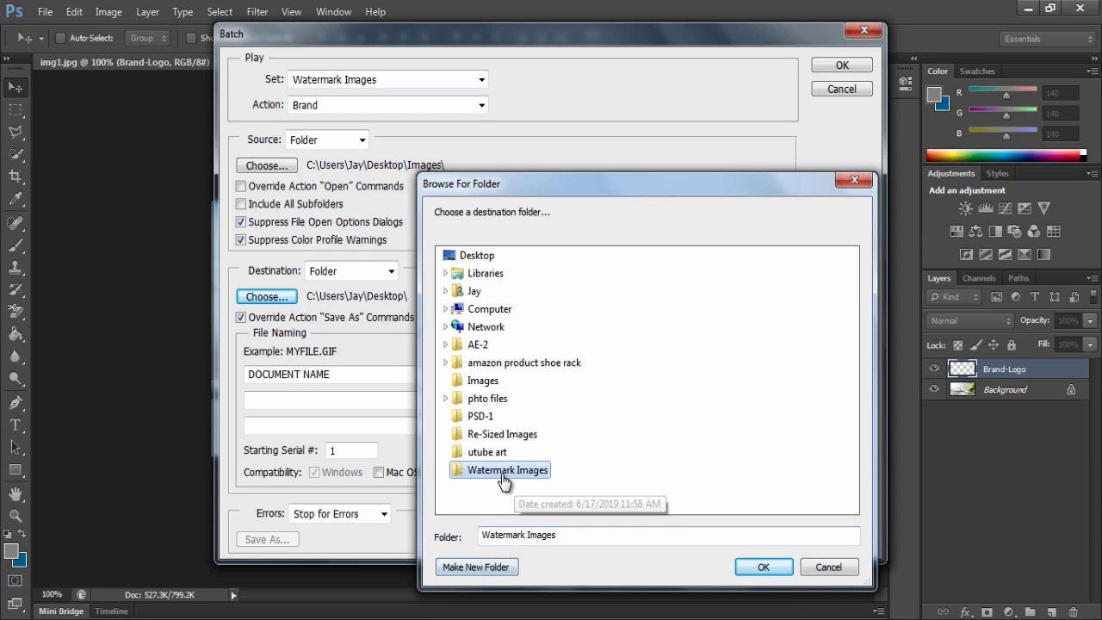
click(755, 570)
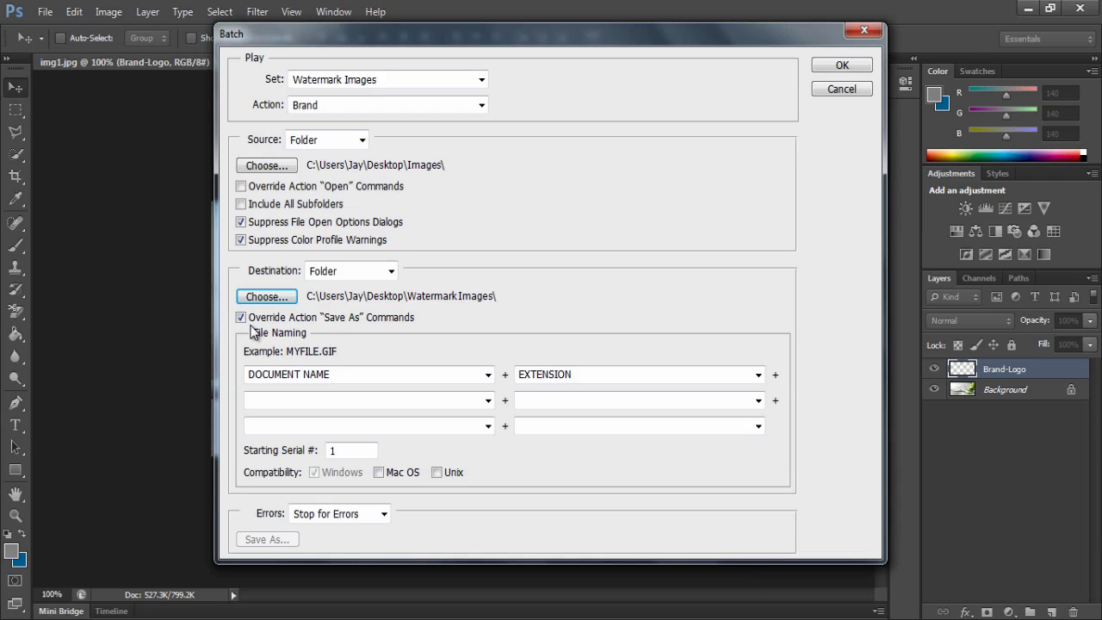
Step: Keep Document Name + Extension file naming, run the Brand batch on all images, then minimize Photoshop
click(484, 379)
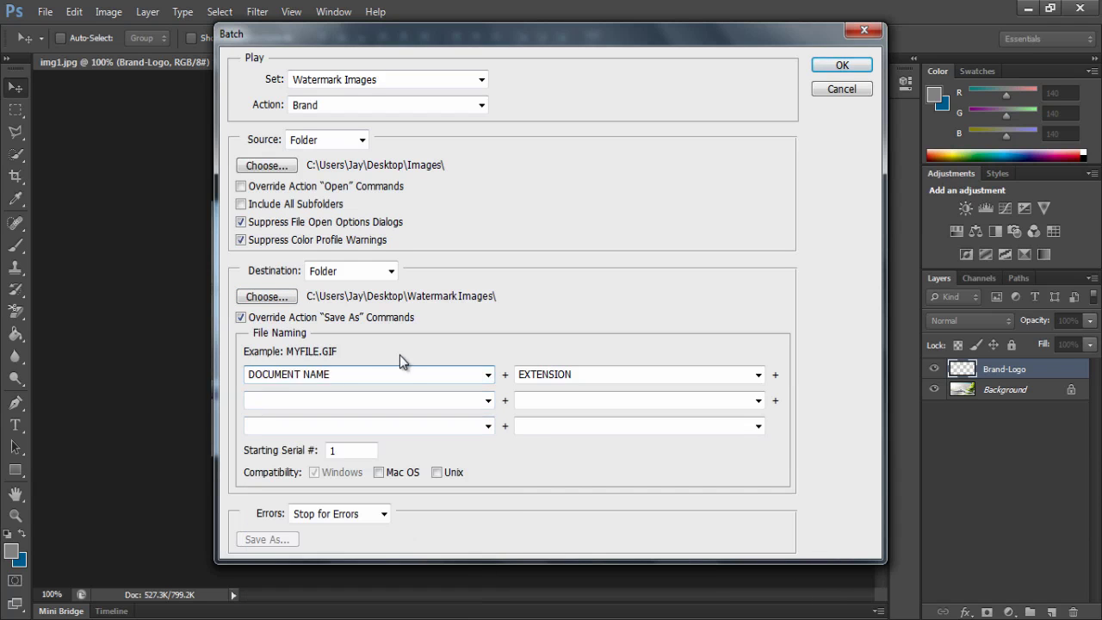
click(706, 374)
click(759, 376)
click(572, 592)
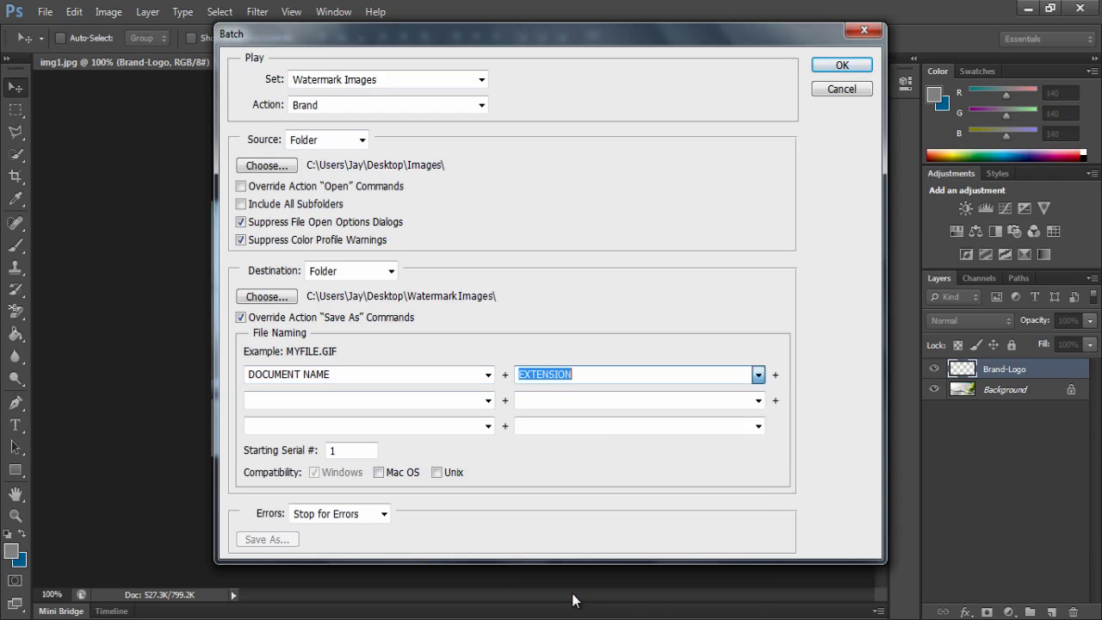
key(Tab)
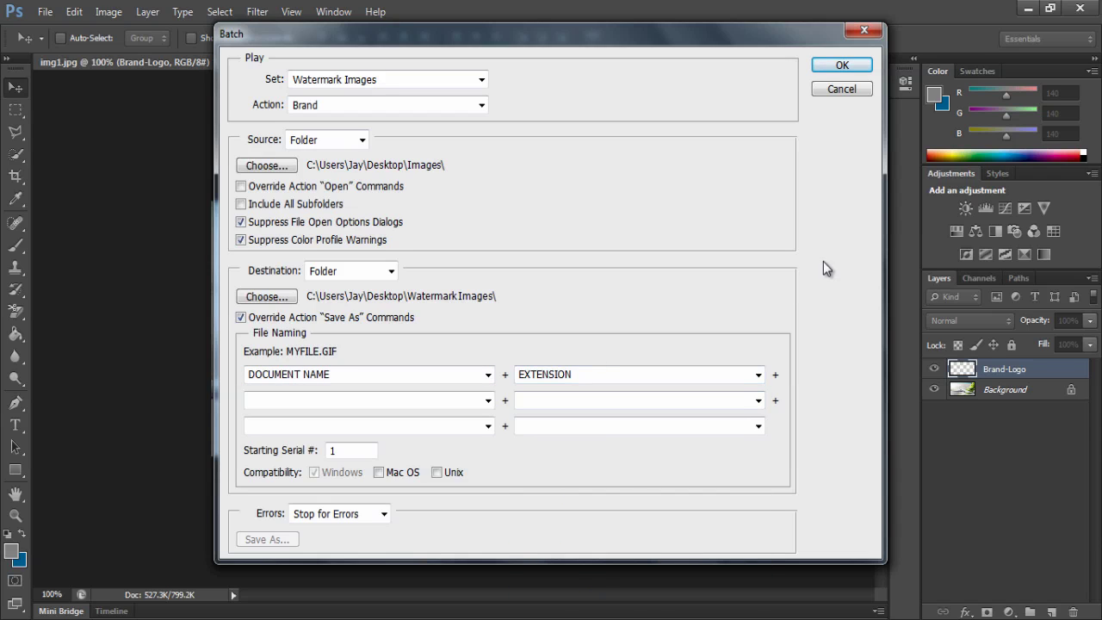
click(827, 69)
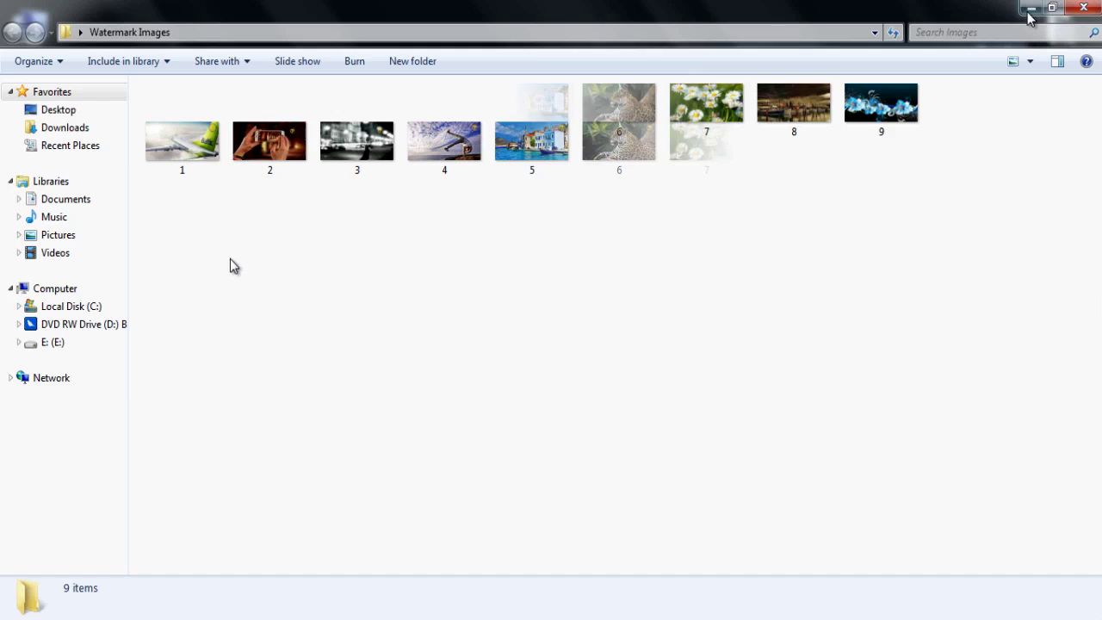
click(179, 145)
Step: Bring up the context menu for branded image 1 in the Watermark Images folder
right_click(179, 145)
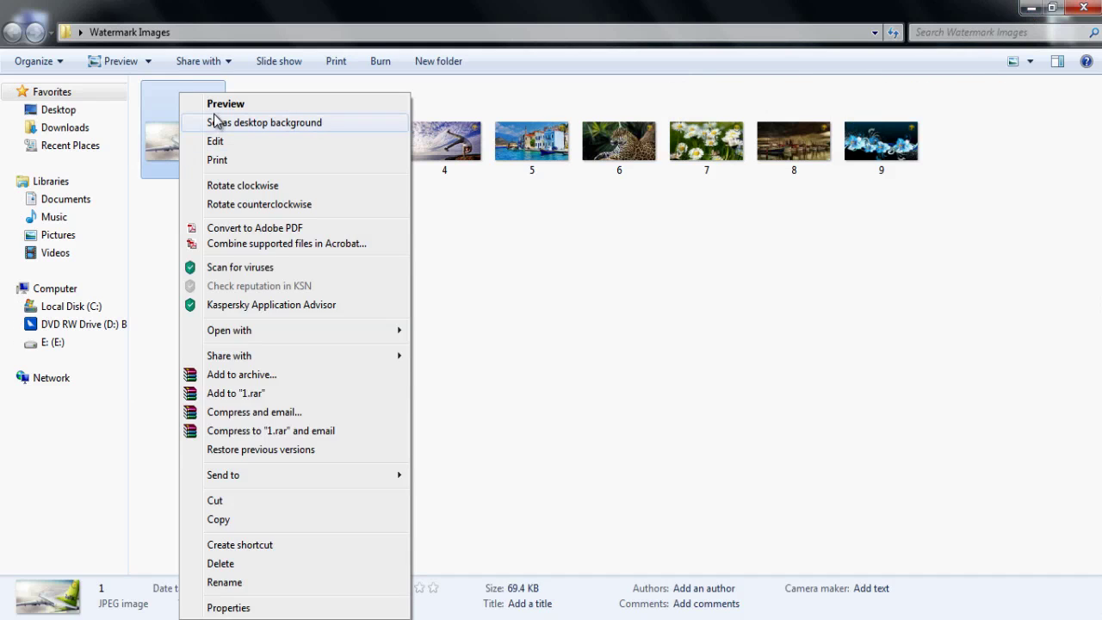